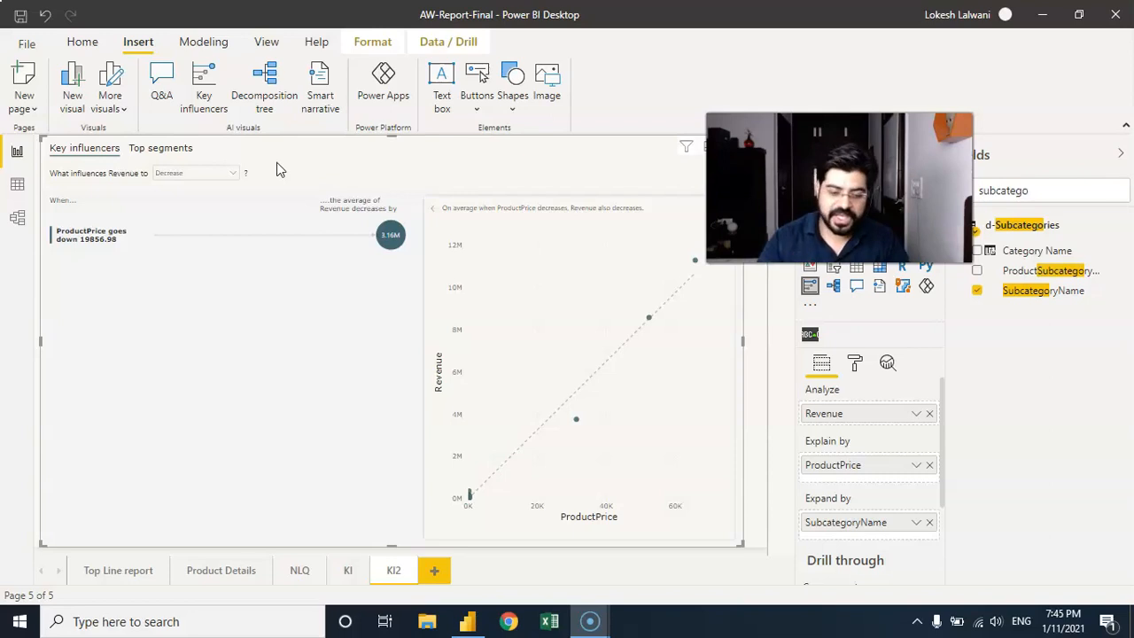
Add a new report page and name it DT
{"action": "left_click", "coordinate": [433, 571]}
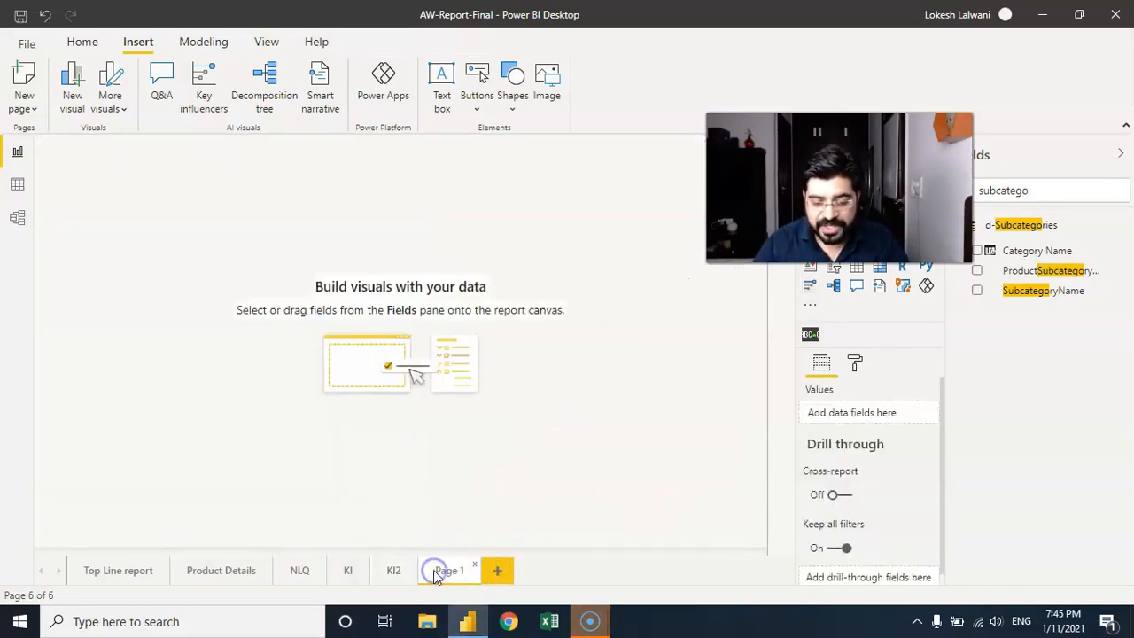
{"action": "double_click", "coordinate": [451, 569]}
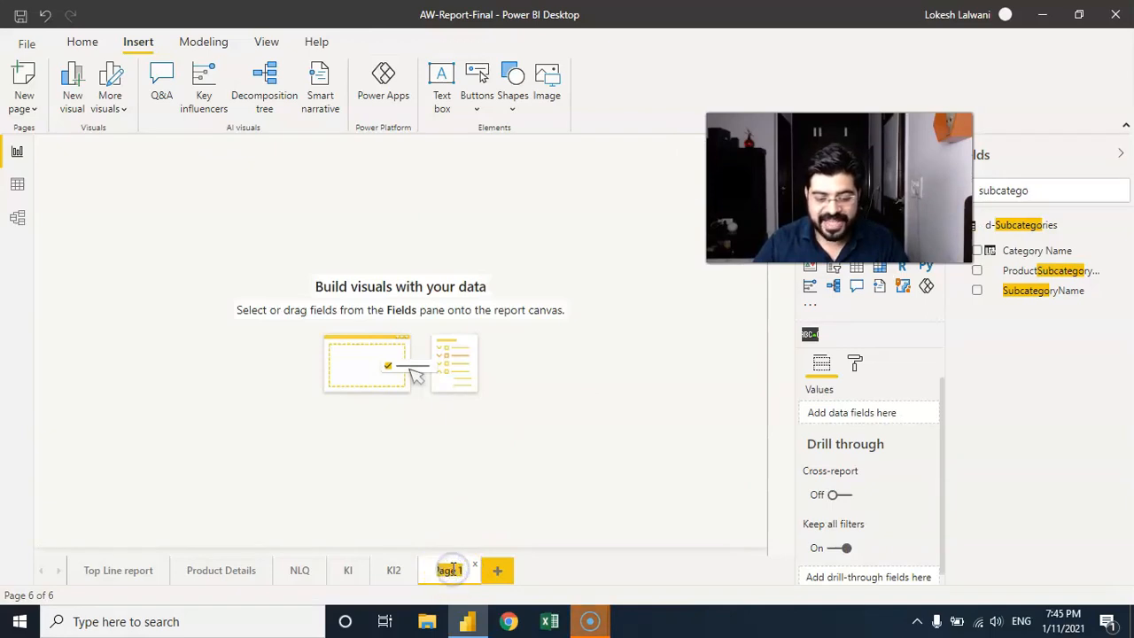
{"action": "type", "text": "DT"}
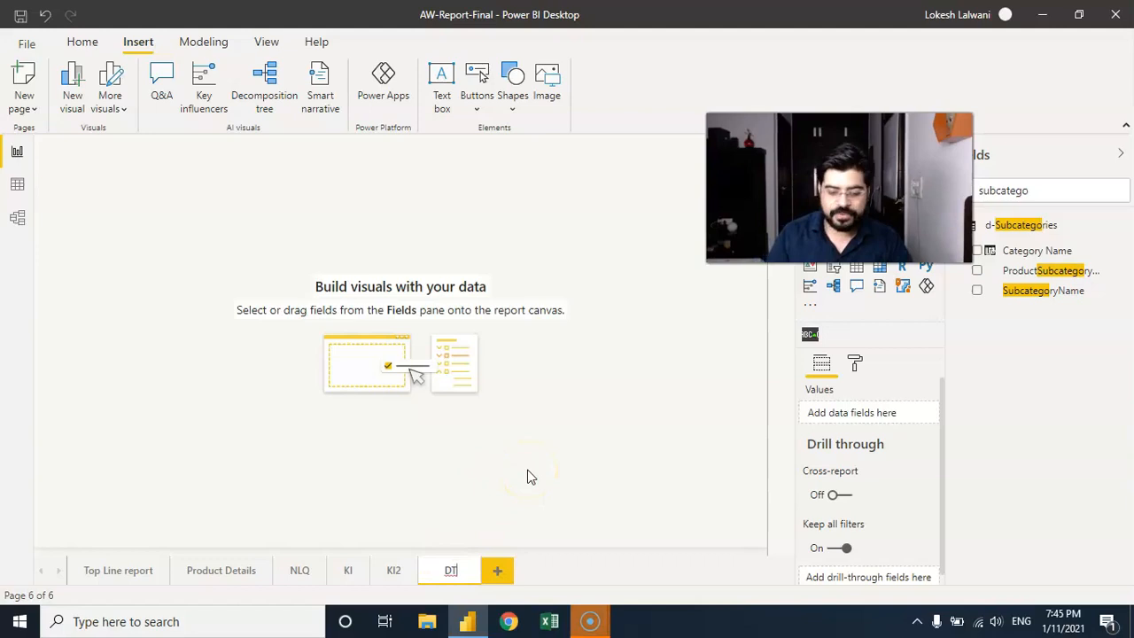
{"action": "key", "text": "Return"}
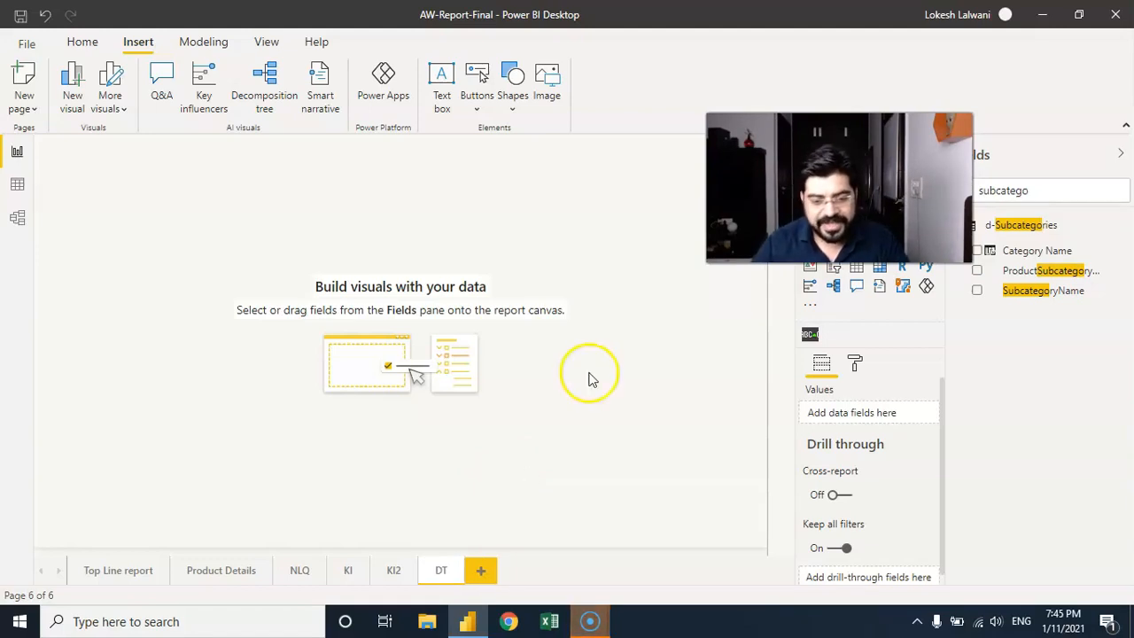
Insert a decomposition tree stretched over nearly the whole page and open it in focus mode
{"action": "left_click", "coordinate": [270, 107]}
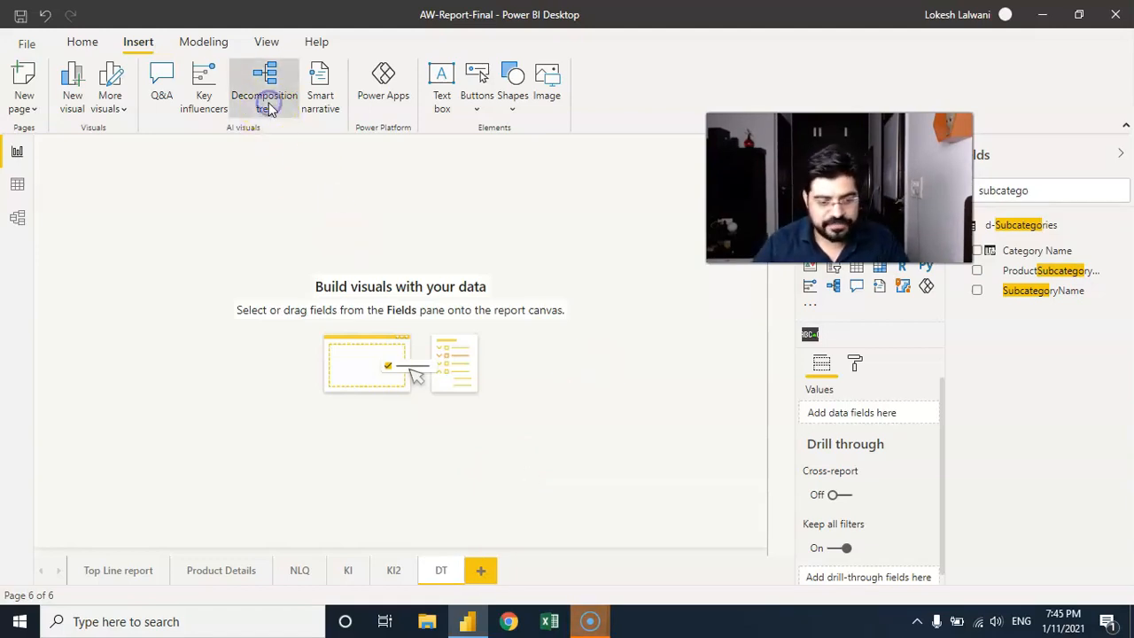
{"action": "left_click_drag", "start_coordinate": [196, 290], "coordinate": [742, 535]}
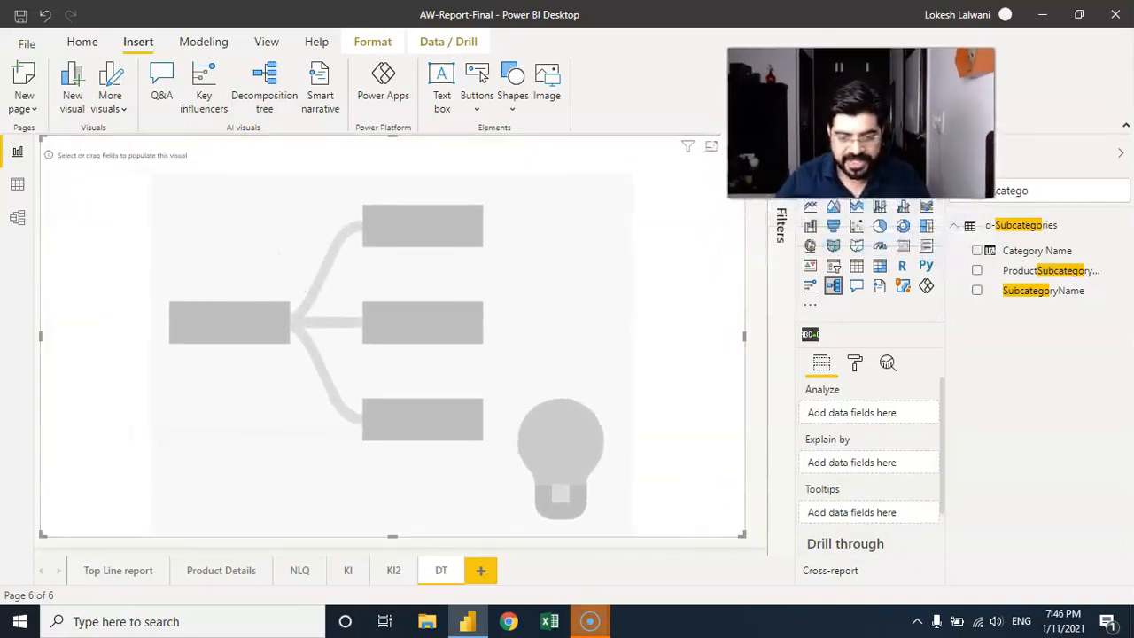
{"action": "left_click", "coordinate": [709, 151]}
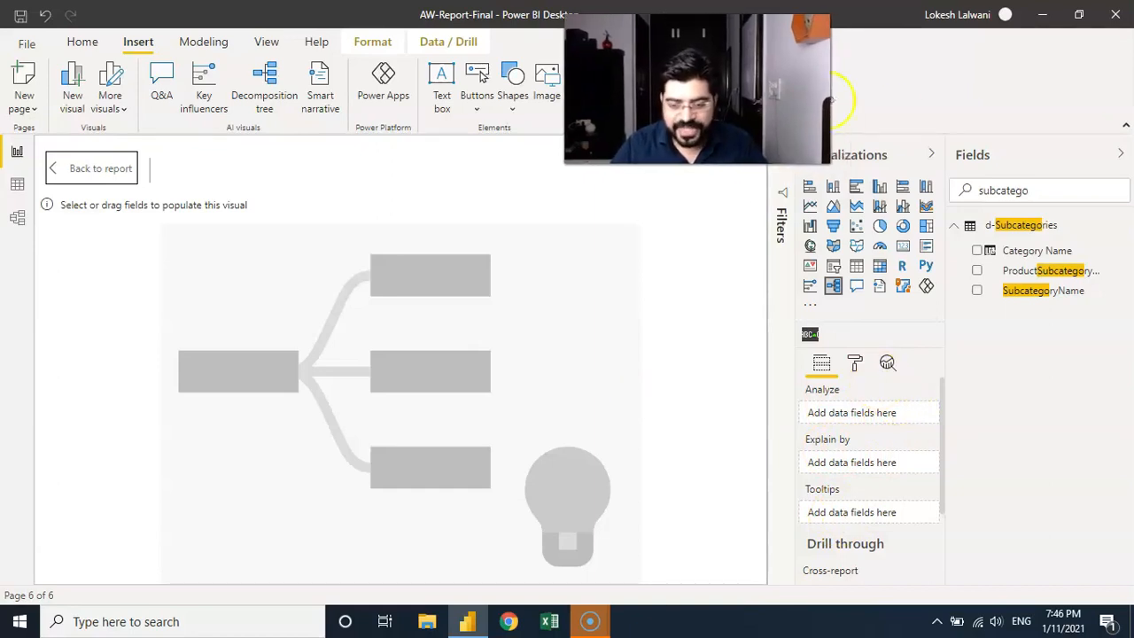
Search the fields for revenue and set Revenue from the f-Sales table as the value the tree analyzes
{"action": "double_click", "coordinate": [1008, 188]}
{"action": "type", "text": "revenue"}
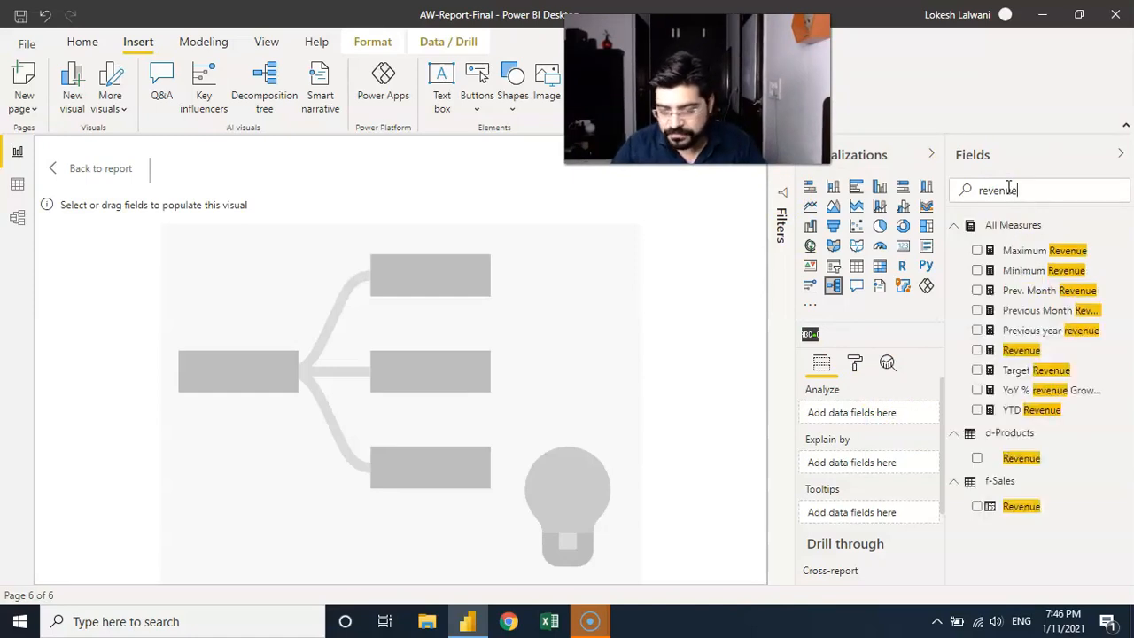
{"action": "left_click_drag", "start_coordinate": [1032, 518], "coordinate": [876, 418]}
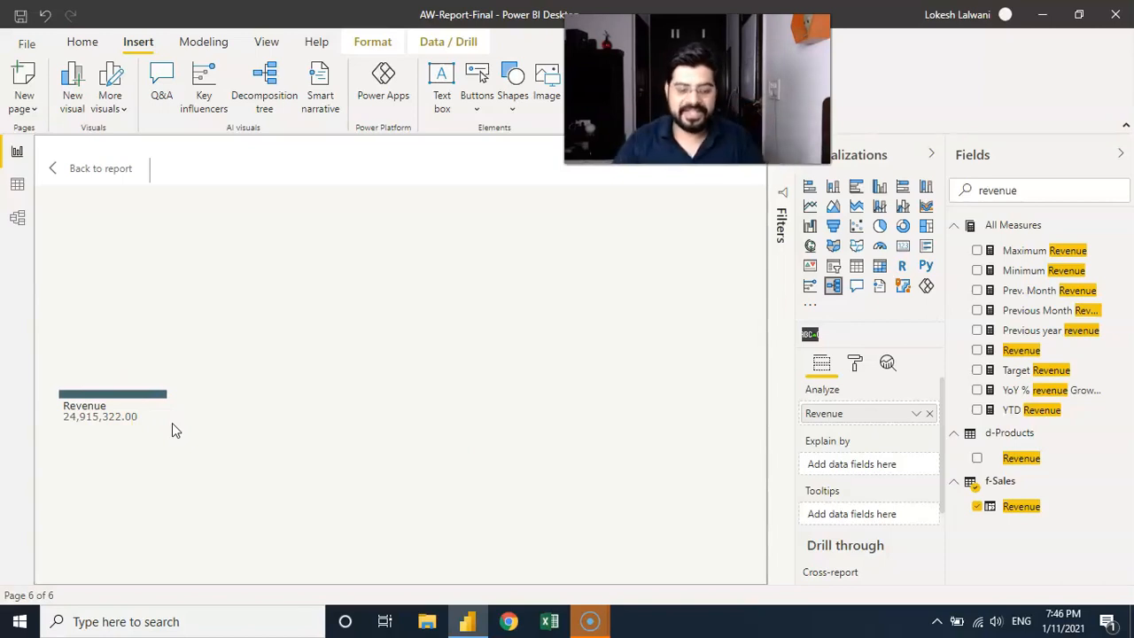
{"action": "left_click", "coordinate": [76, 447]}
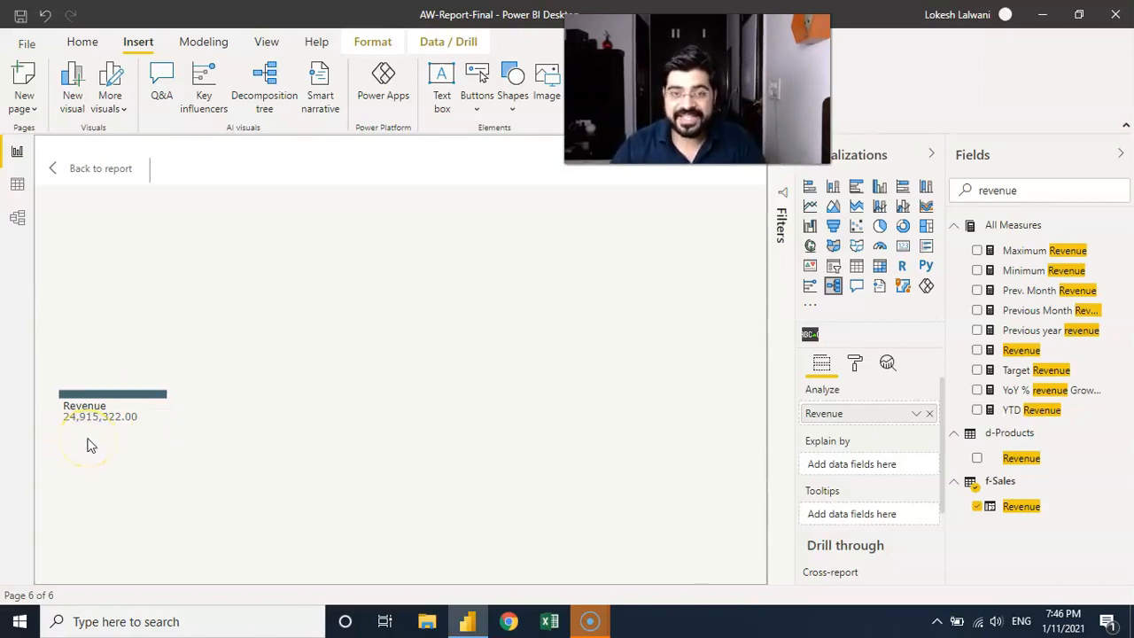
{"action": "left_click", "coordinate": [139, 399]}
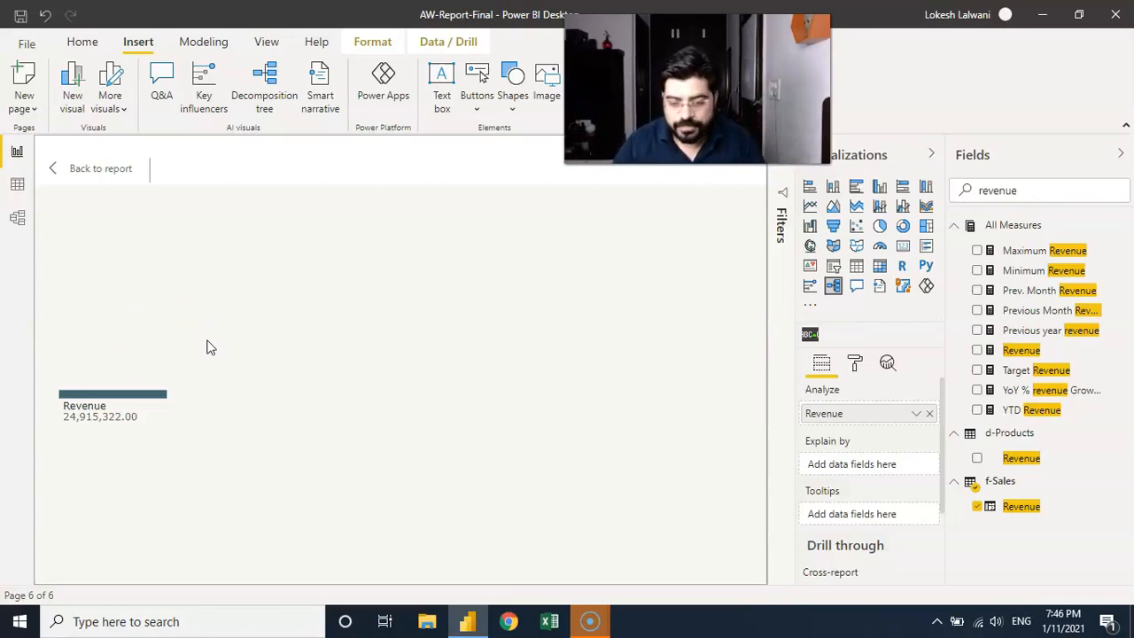
Search the fields for category and add Category Name from d-Categories and SubcategoryName from d-Subcategories as Explain by fields
{"action": "left_click", "coordinate": [986, 191]}
{"action": "double_click", "coordinate": [985, 191]}
{"action": "type", "text": "cat"}
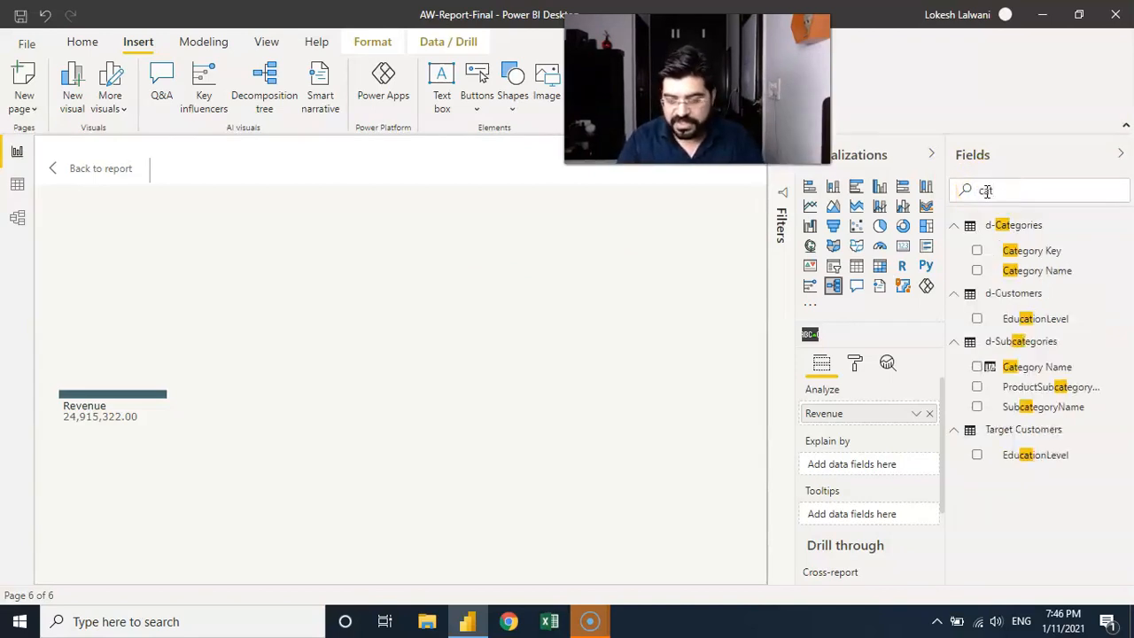
{"action": "type", "text": "egory"}
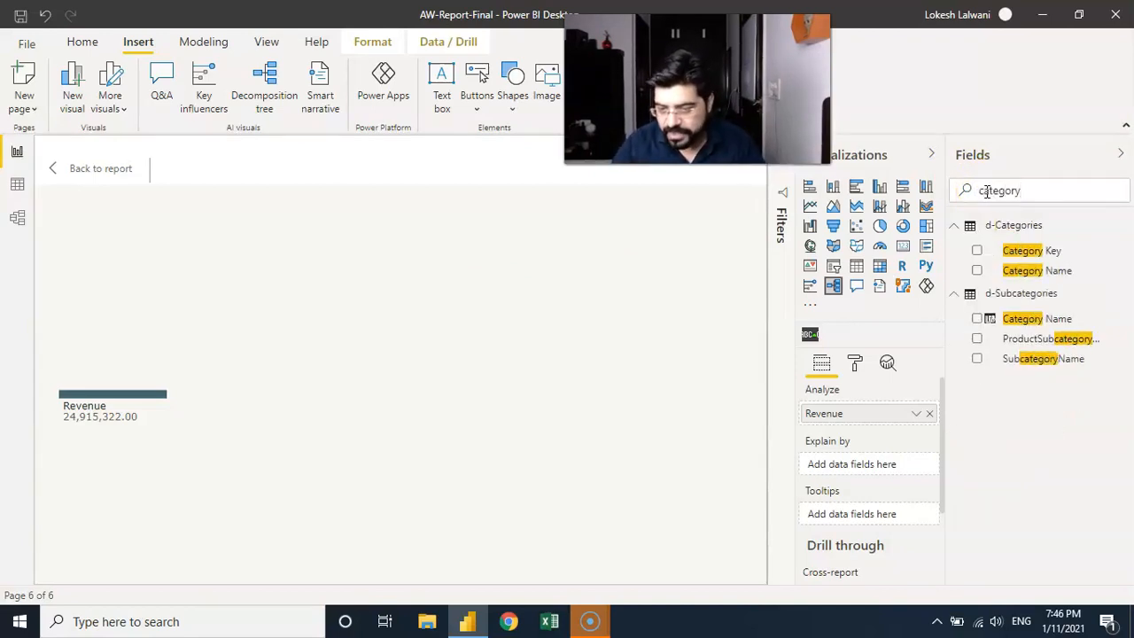
{"action": "left_click_drag", "start_coordinate": [1039, 276], "coordinate": [871, 466]}
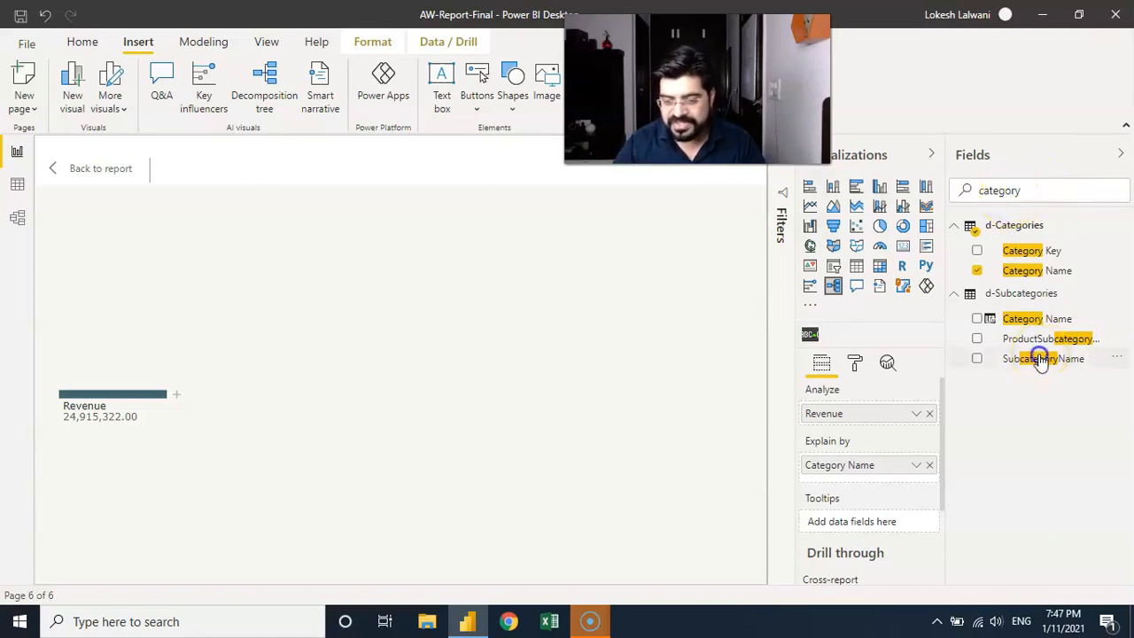
{"action": "left_click_drag", "start_coordinate": [1040, 361], "coordinate": [908, 472]}
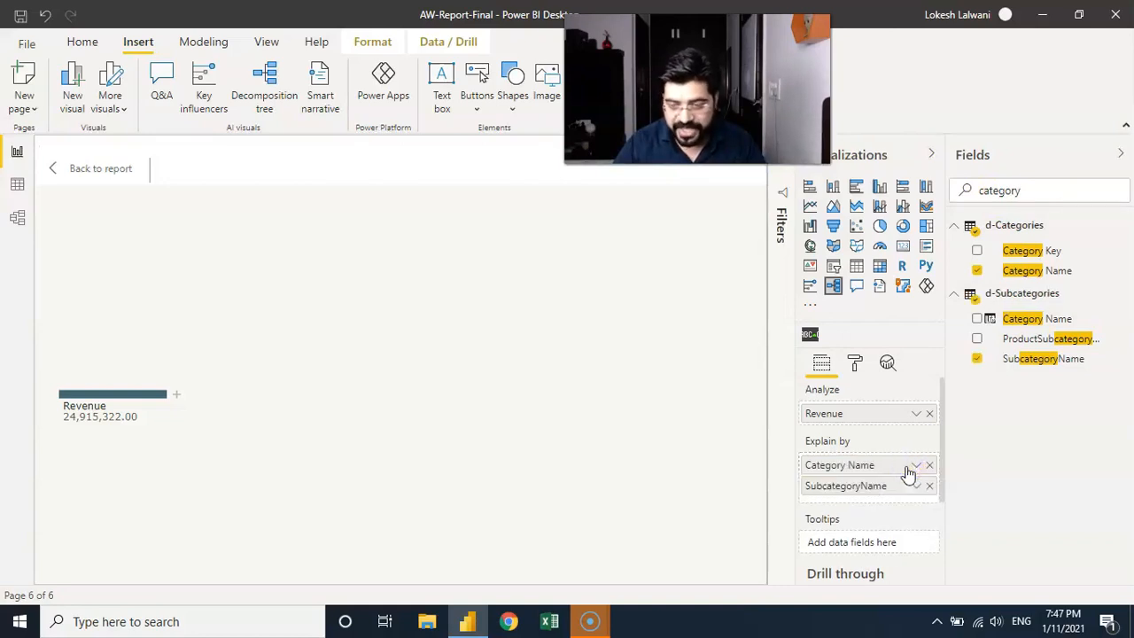
Search the fields for productname and add ProductName from d-Products as the third Explain by field
{"action": "double_click", "coordinate": [1002, 188]}
{"action": "type", "text": "productname"}
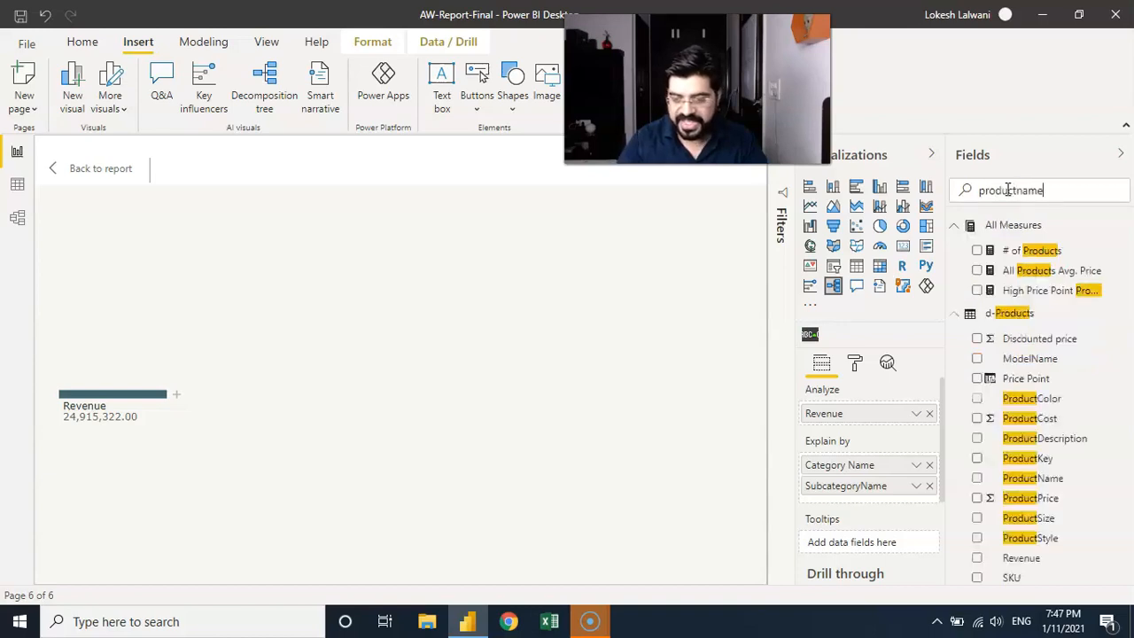
{"action": "left_click_drag", "start_coordinate": [1027, 250], "coordinate": [871, 498]}
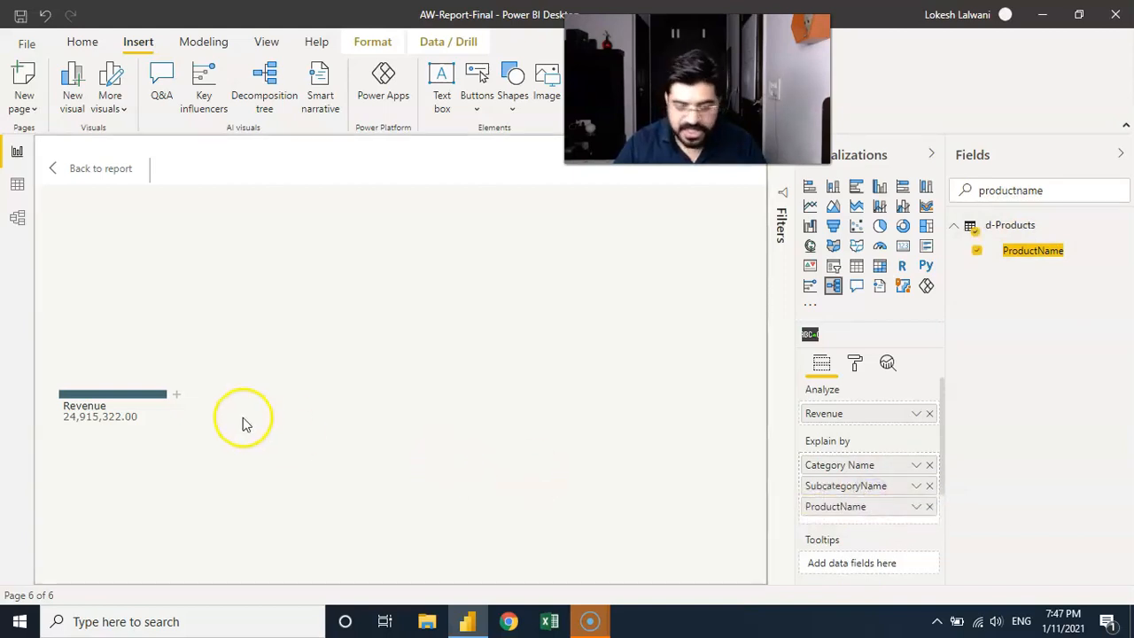
Break the Revenue node down by Category Name, and the Bikes node down by SubcategoryName
{"action": "left_click", "coordinate": [176, 399]}
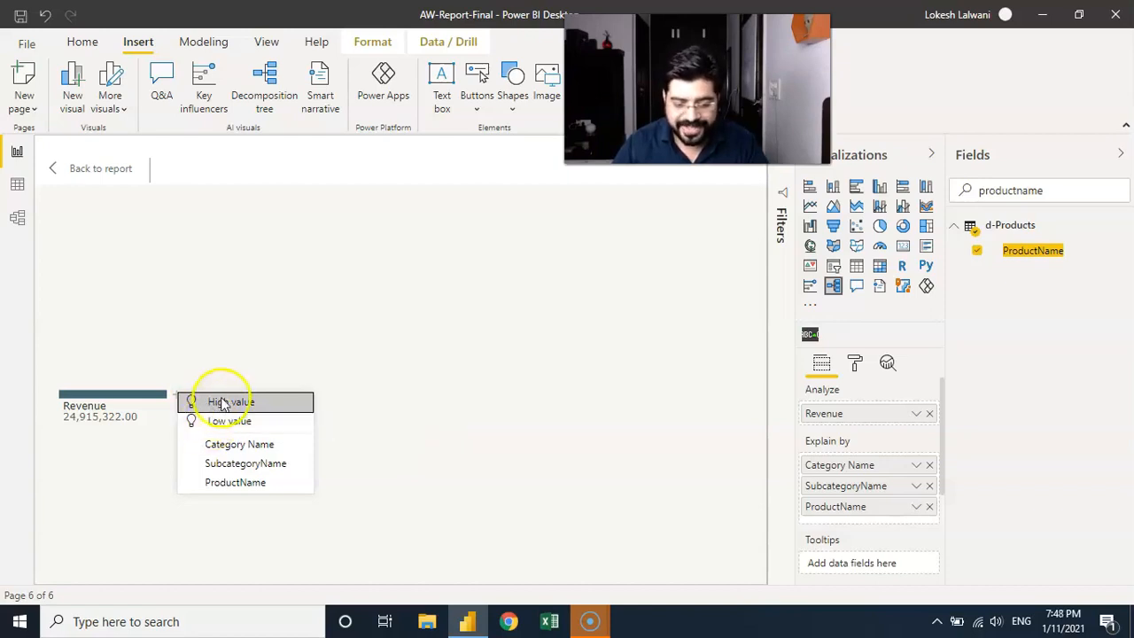
{"action": "left_click", "coordinate": [253, 448]}
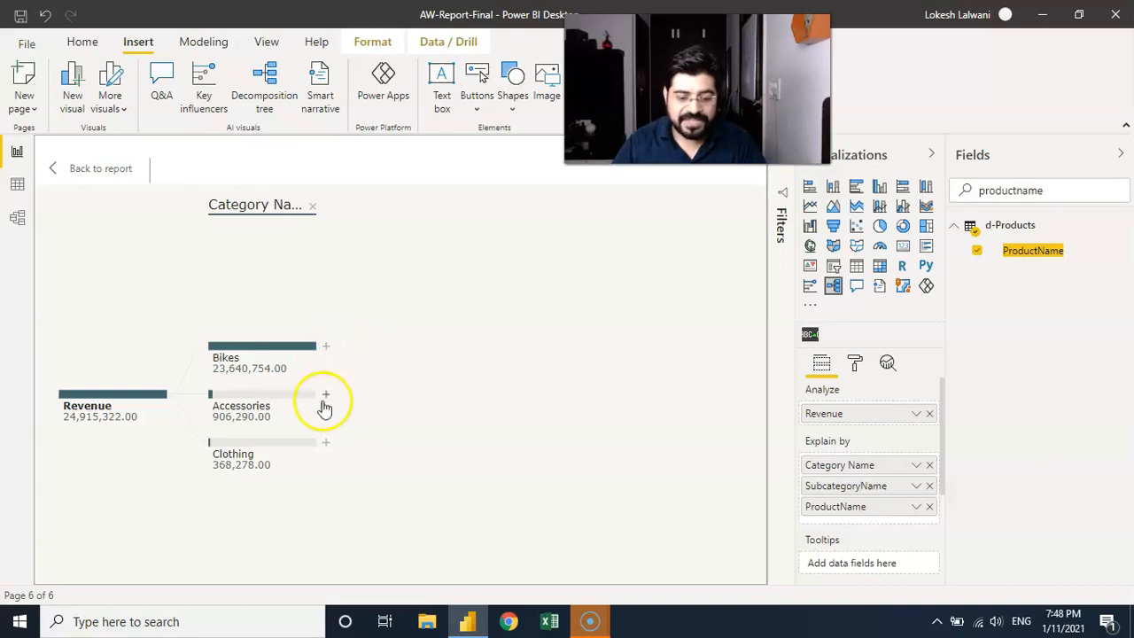
{"action": "left_click", "coordinate": [326, 347]}
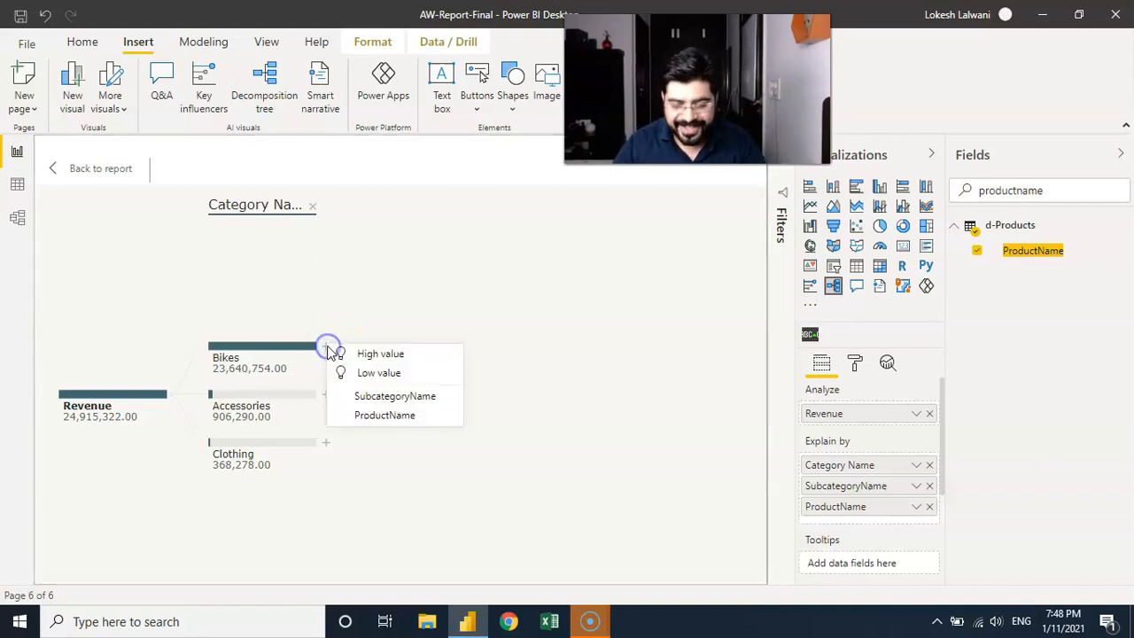
{"action": "left_click", "coordinate": [375, 398]}
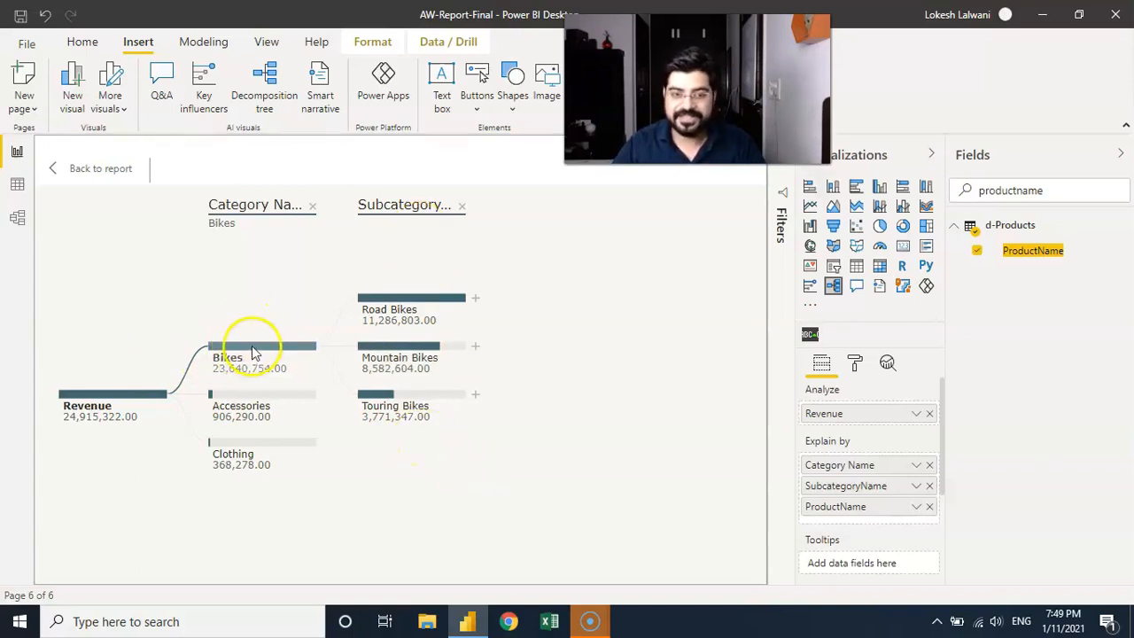
View the subcategory breakdowns of Accessories and Clothing, and return to the Bikes branch
{"action": "left_click", "coordinate": [277, 398]}
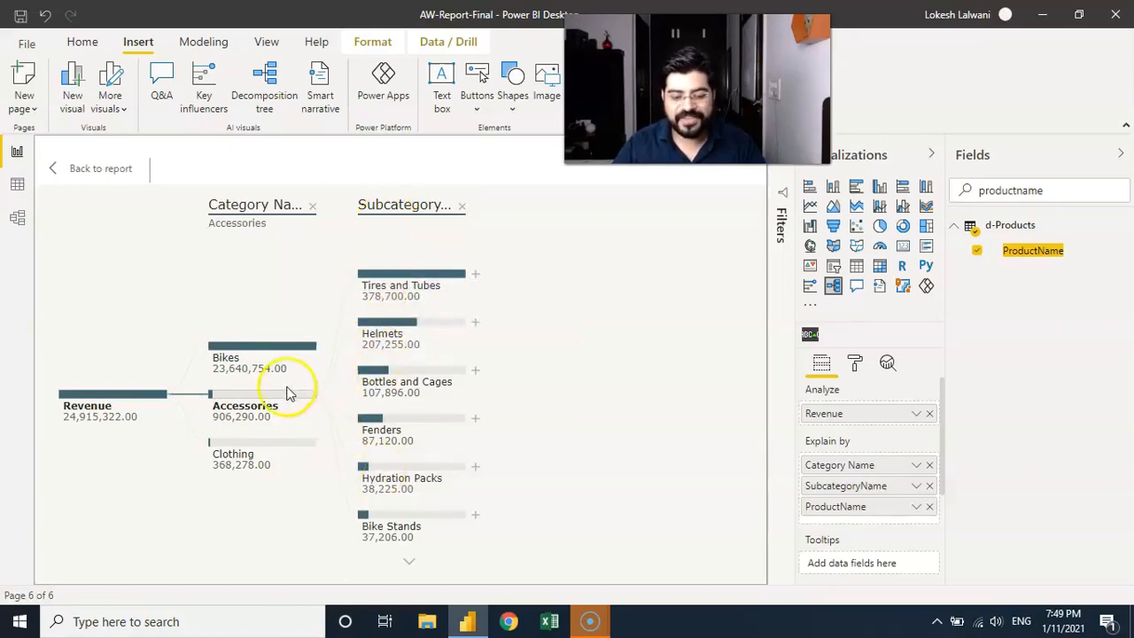
{"action": "left_click", "coordinate": [280, 446]}
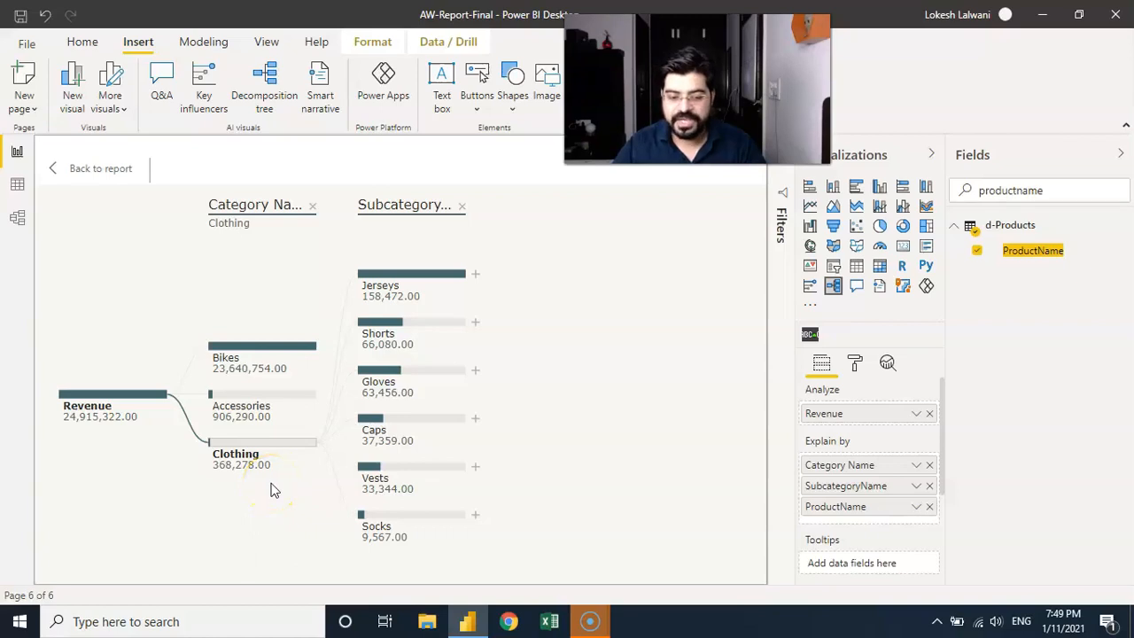
{"action": "left_click", "coordinate": [288, 346]}
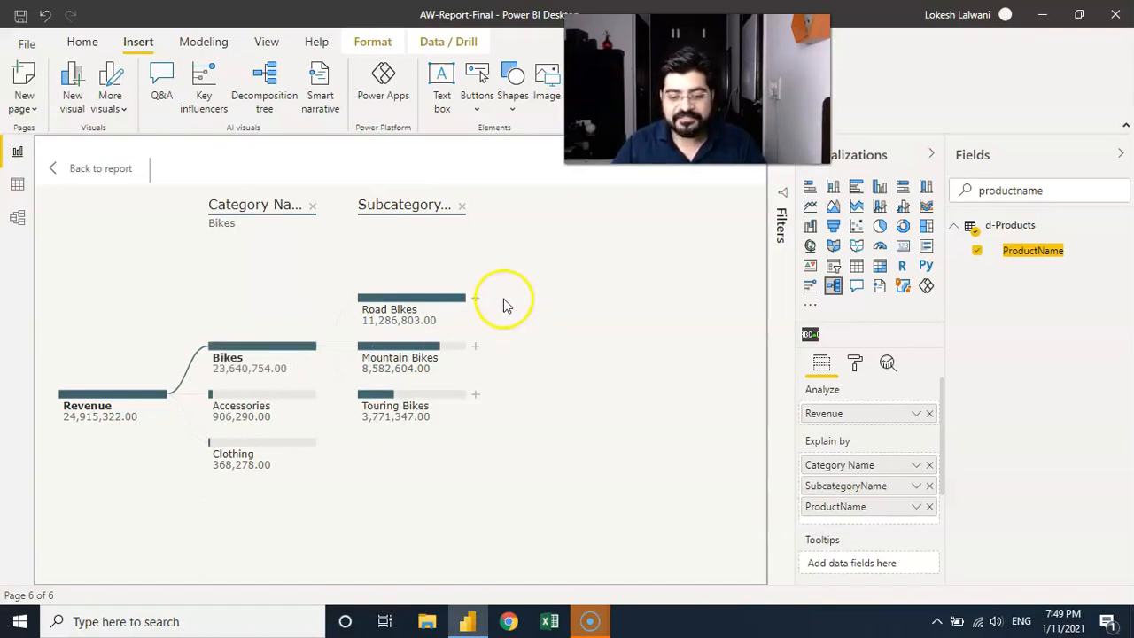
Break the Touring Bikes node down by ProductName and look through the resulting list of products
{"action": "left_click", "coordinate": [476, 395]}
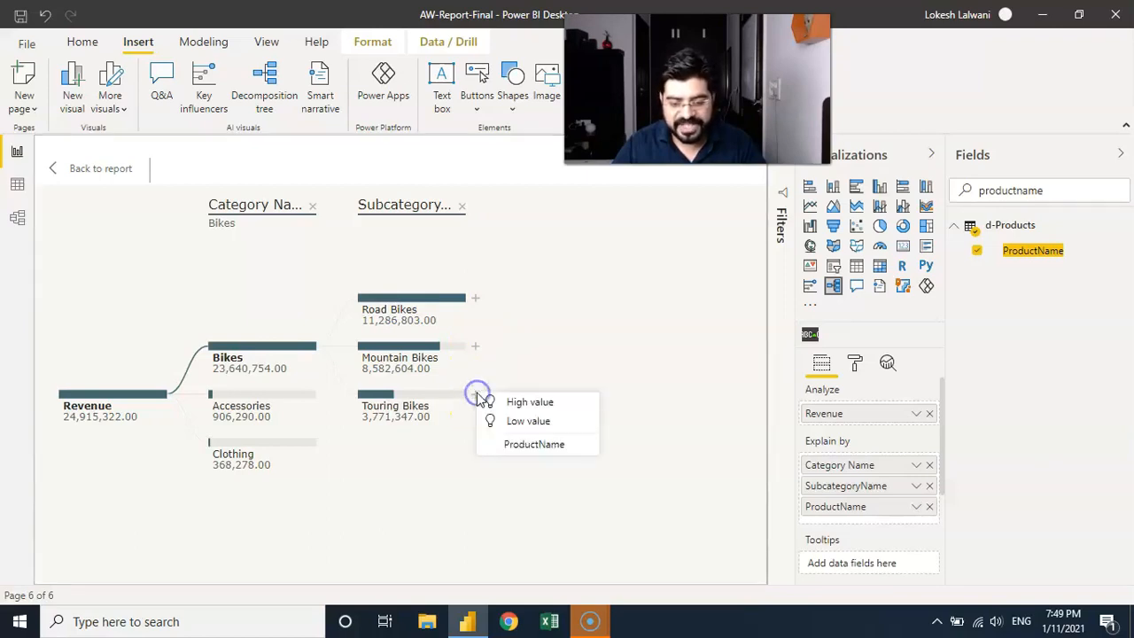
{"action": "left_click", "coordinate": [500, 445]}
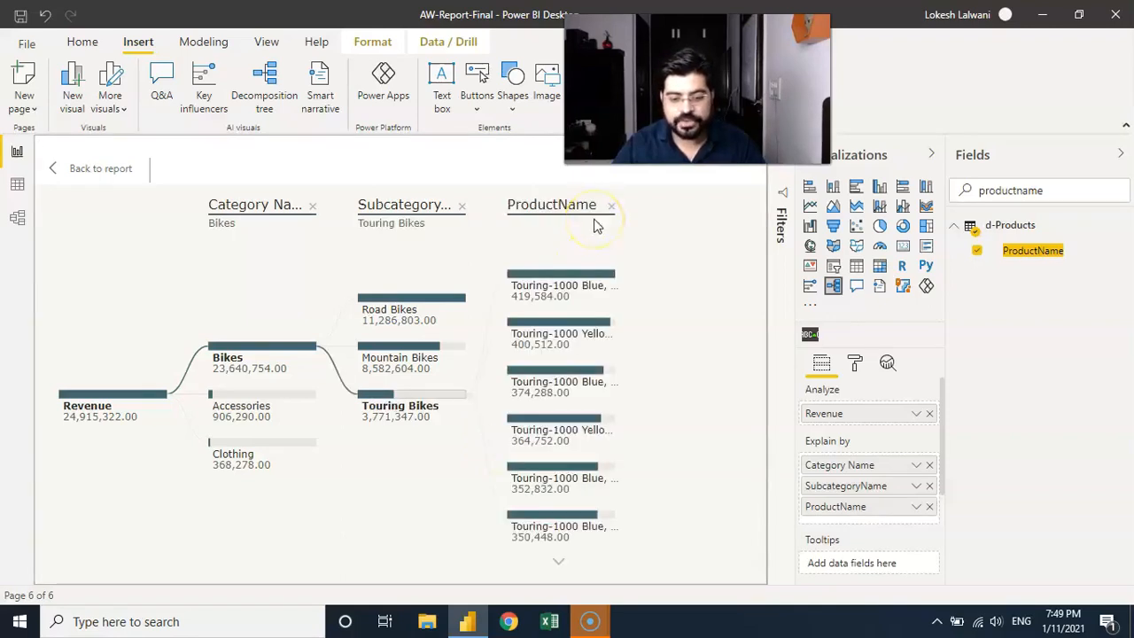
{"action": "left_click", "coordinate": [560, 567]}
{"action": "left_click", "coordinate": [560, 568]}
{"action": "left_click", "coordinate": [560, 567]}
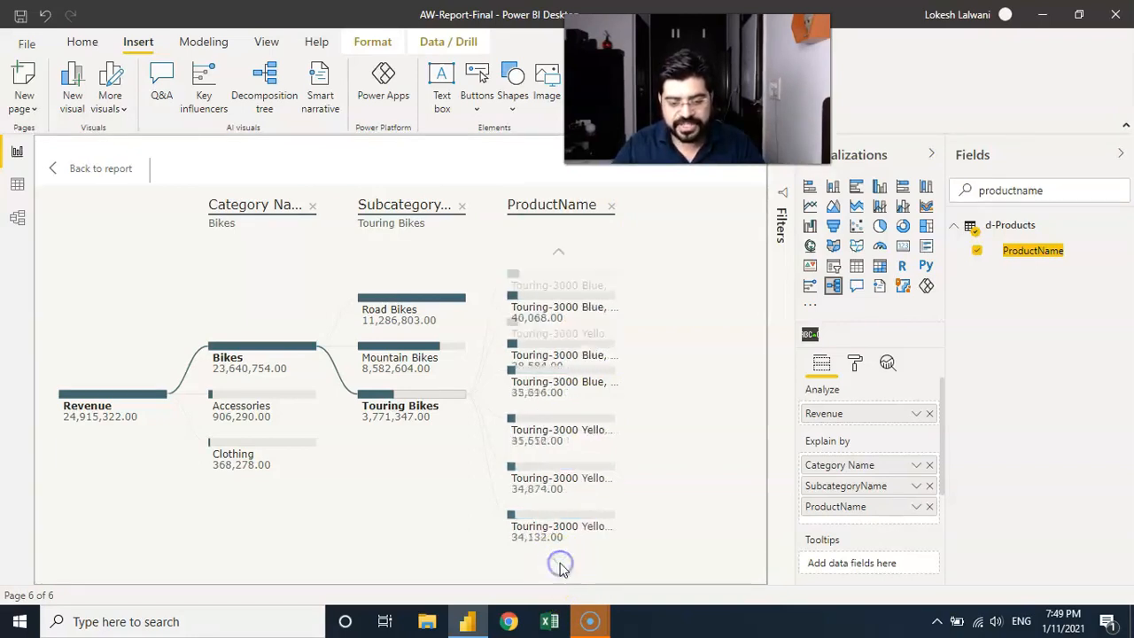
{"action": "left_click", "coordinate": [559, 255]}
{"action": "left_click", "coordinate": [558, 255]}
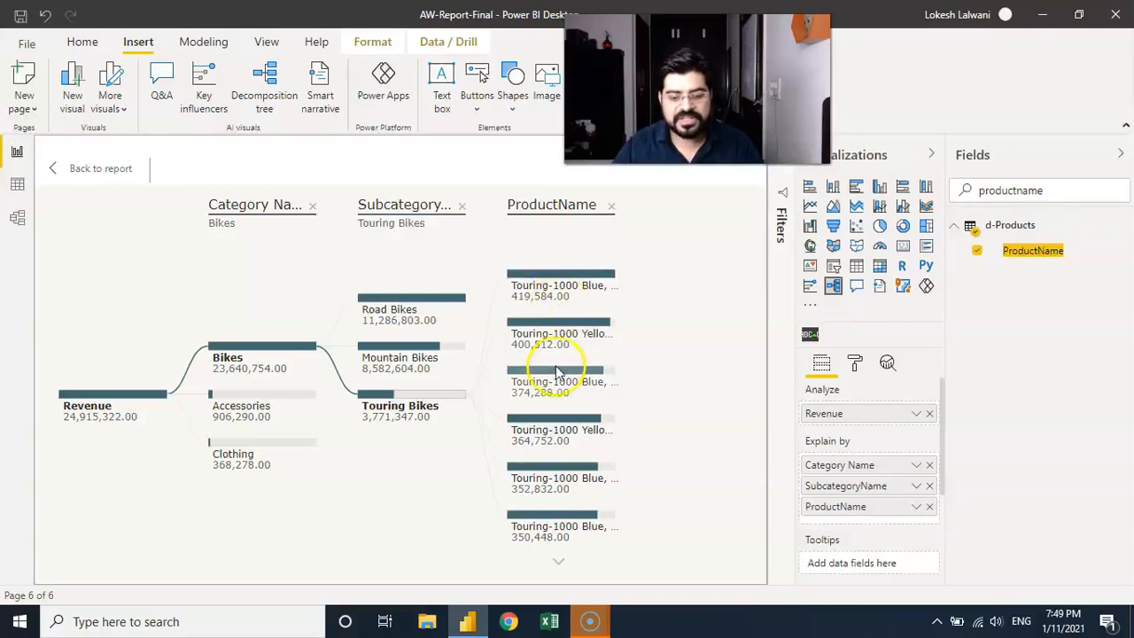
{"action": "mouse_move", "coordinate": [569, 379]}
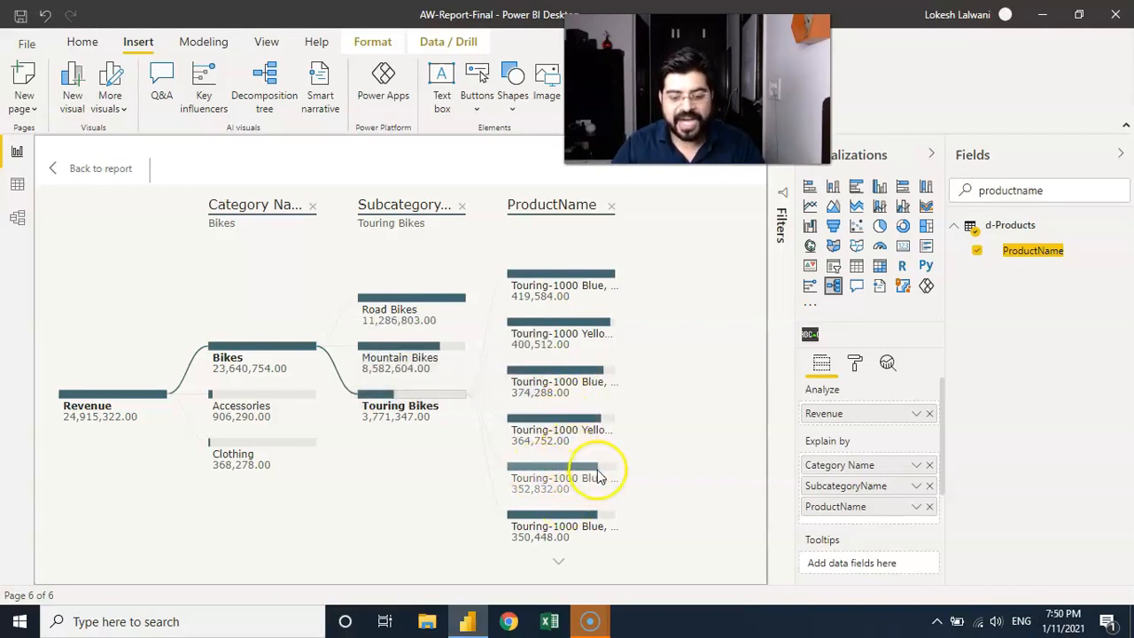
{"action": "mouse_move", "coordinate": [599, 476]}
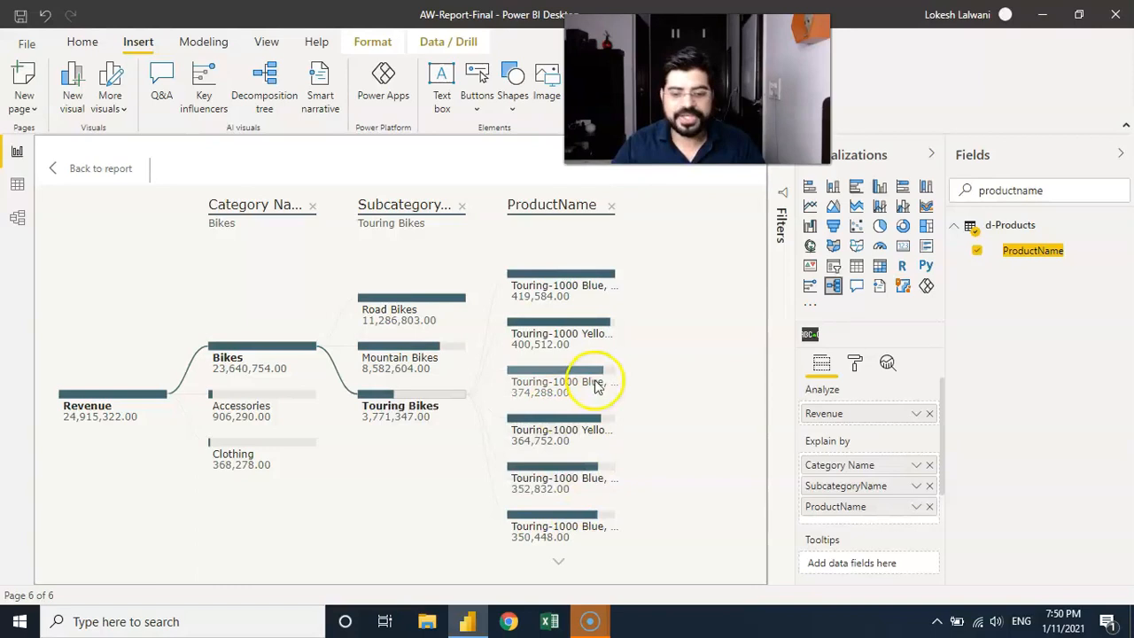
{"action": "mouse_move", "coordinate": [592, 299]}
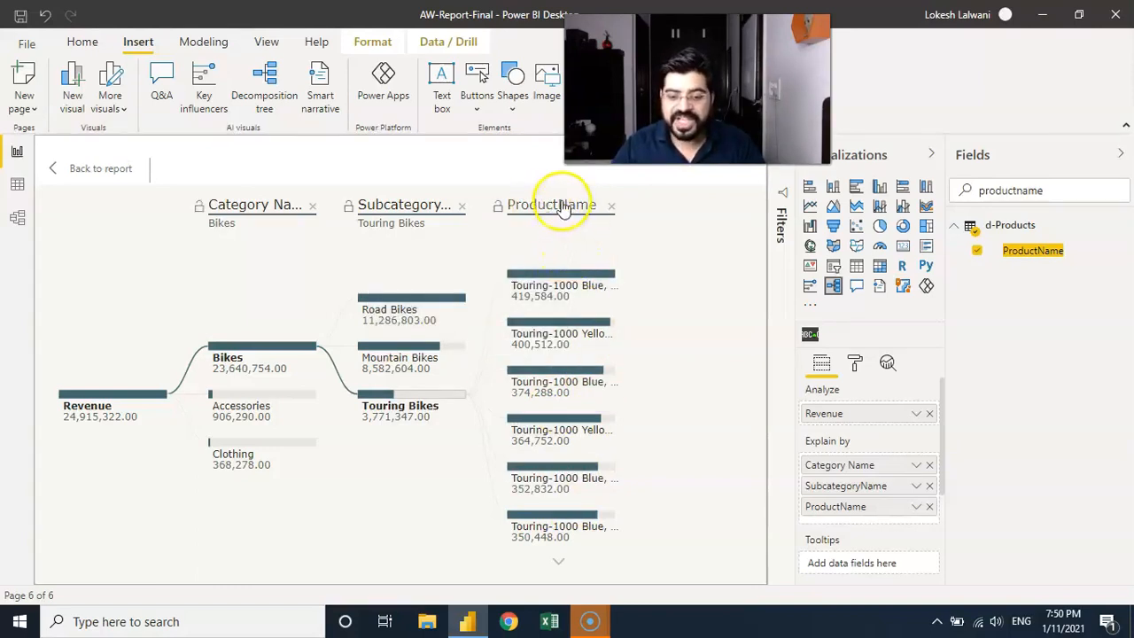
Lock the Category Name level of the tree, and remove the ProductName and SubcategoryName levels
{"action": "left_click", "coordinate": [499, 211]}
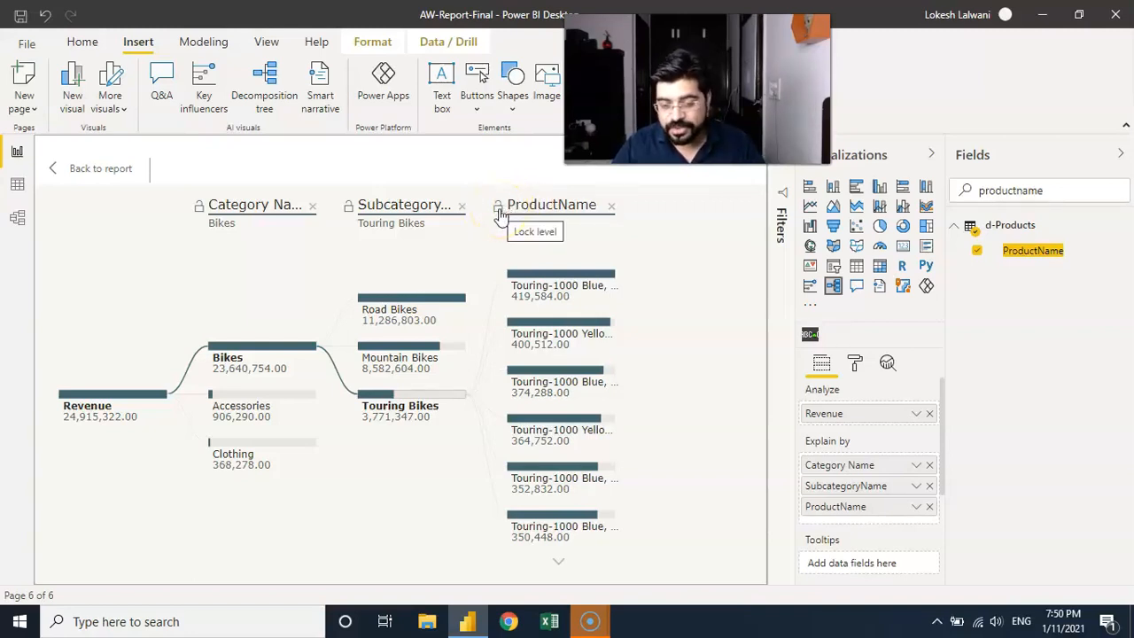
{"action": "left_click", "coordinate": [239, 215]}
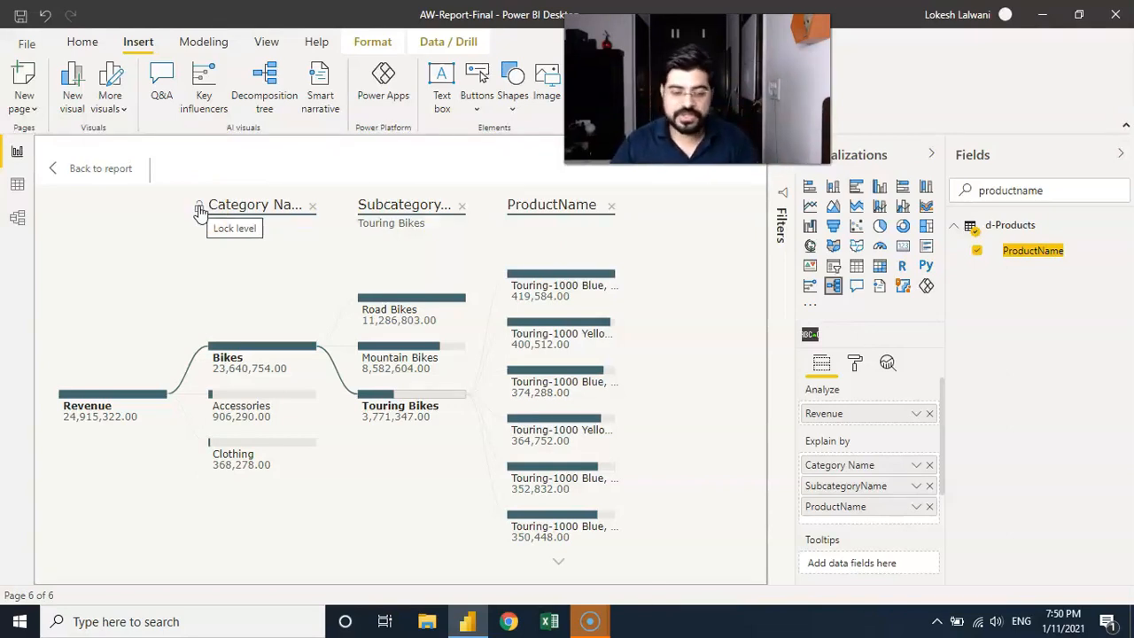
{"action": "left_click", "coordinate": [199, 210]}
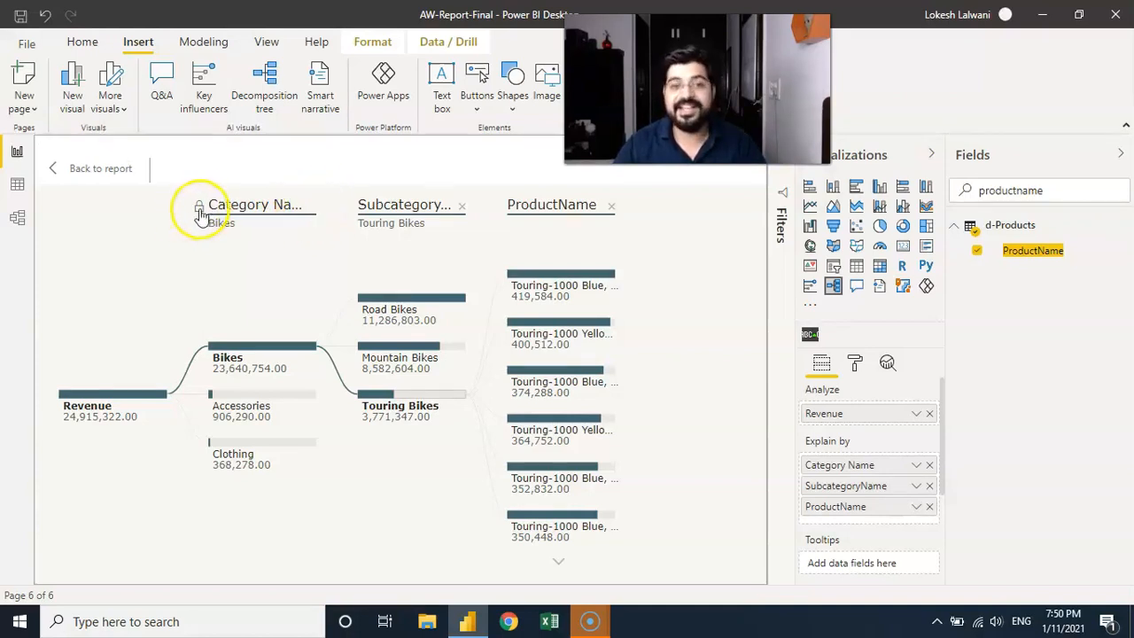
{"action": "left_click", "coordinate": [611, 205]}
{"action": "left_click", "coordinate": [461, 206]}
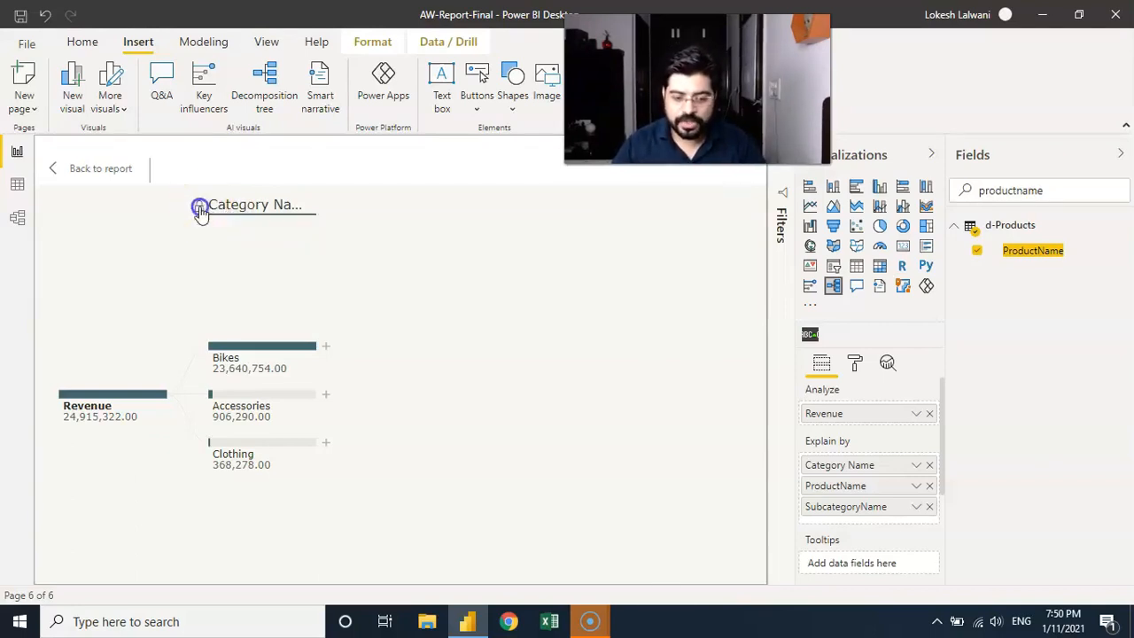
Remove the Category Name level from the tree and split the Revenue node with the High value AI split
{"action": "left_click", "coordinate": [312, 207]}
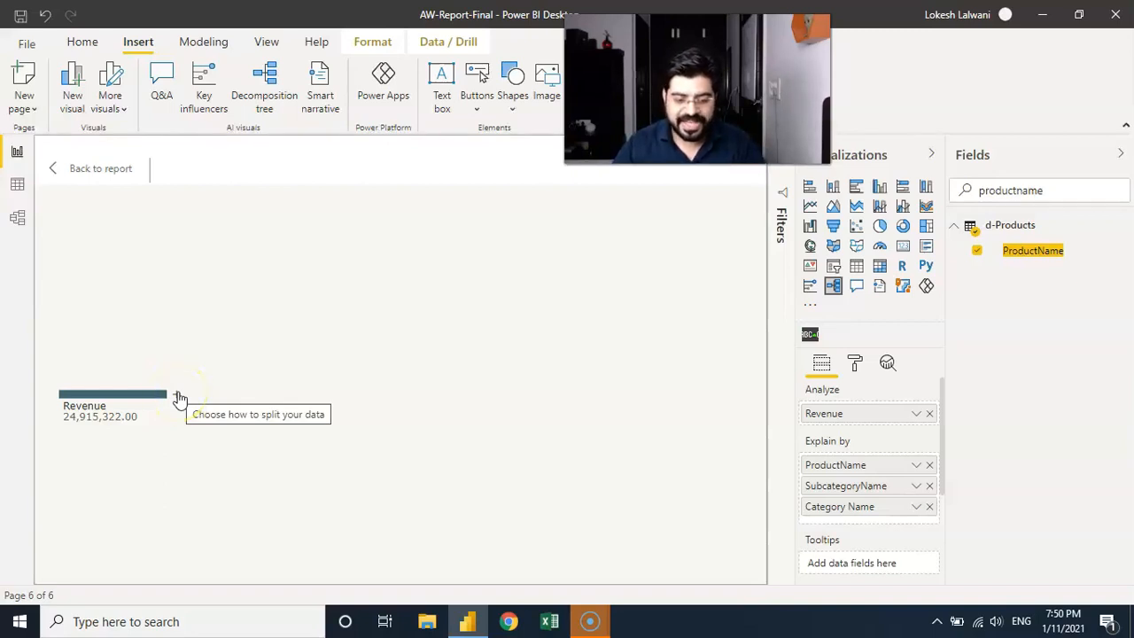
{"action": "left_click", "coordinate": [179, 397]}
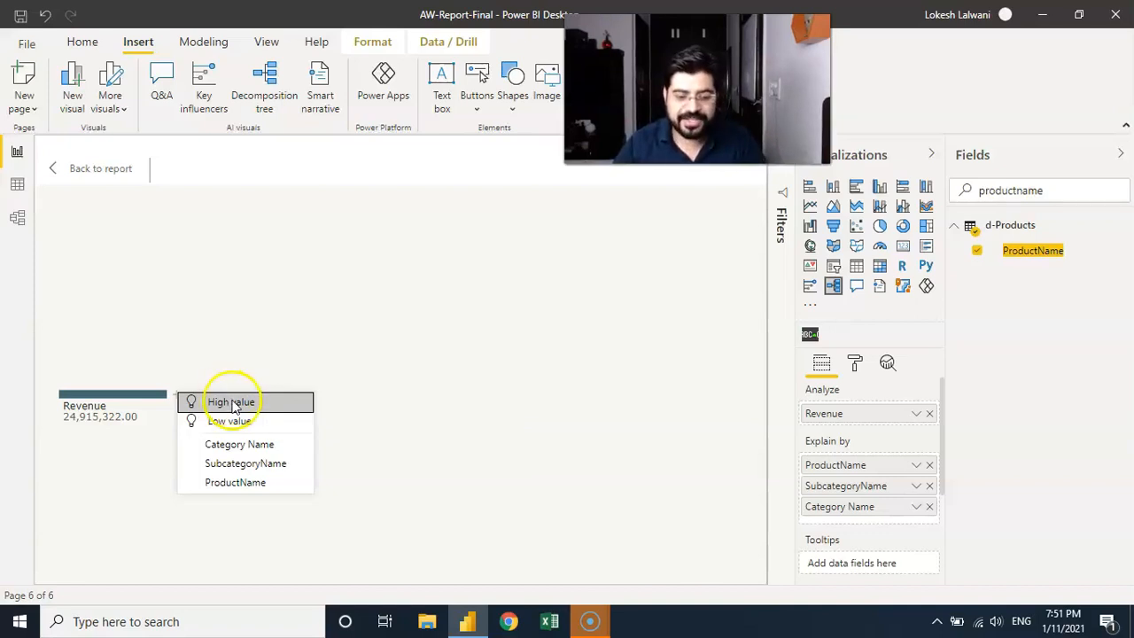
{"action": "left_click", "coordinate": [231, 401]}
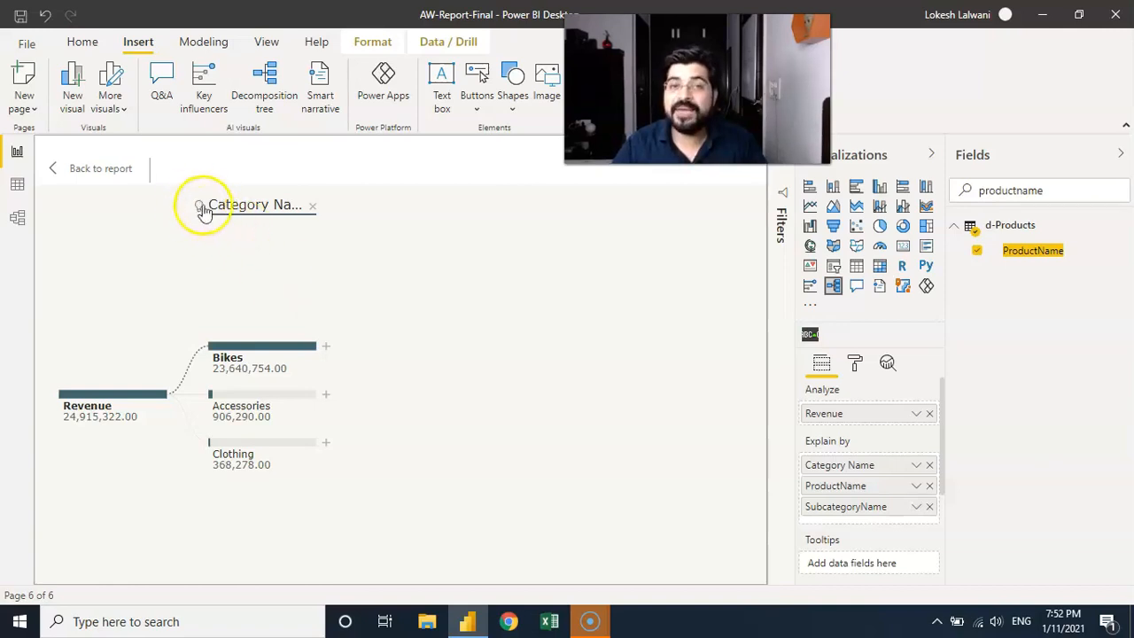
Try the Low value AI split on the Bikes node, and remove the resulting ProductName level
{"action": "left_click", "coordinate": [326, 348]}
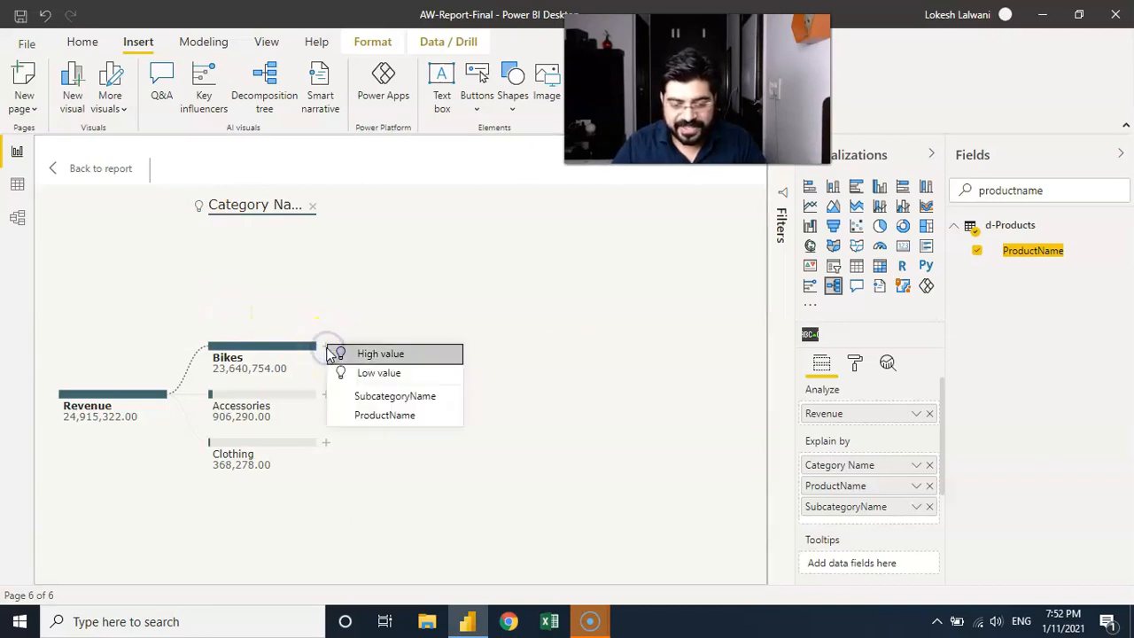
{"action": "left_click", "coordinate": [379, 374]}
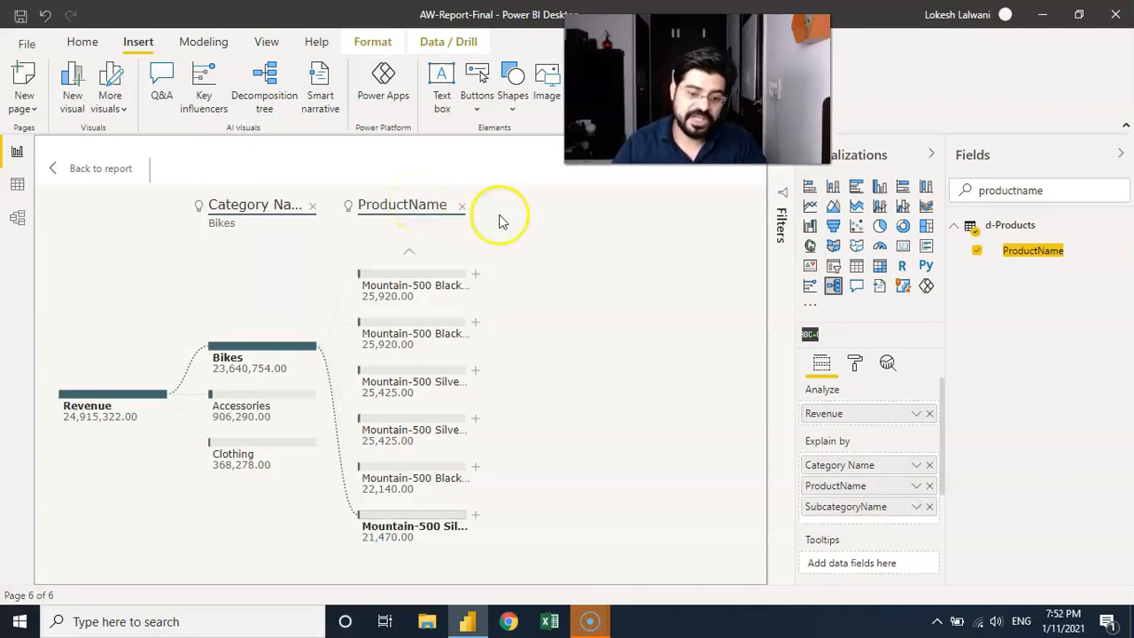
{"action": "left_click", "coordinate": [462, 206]}
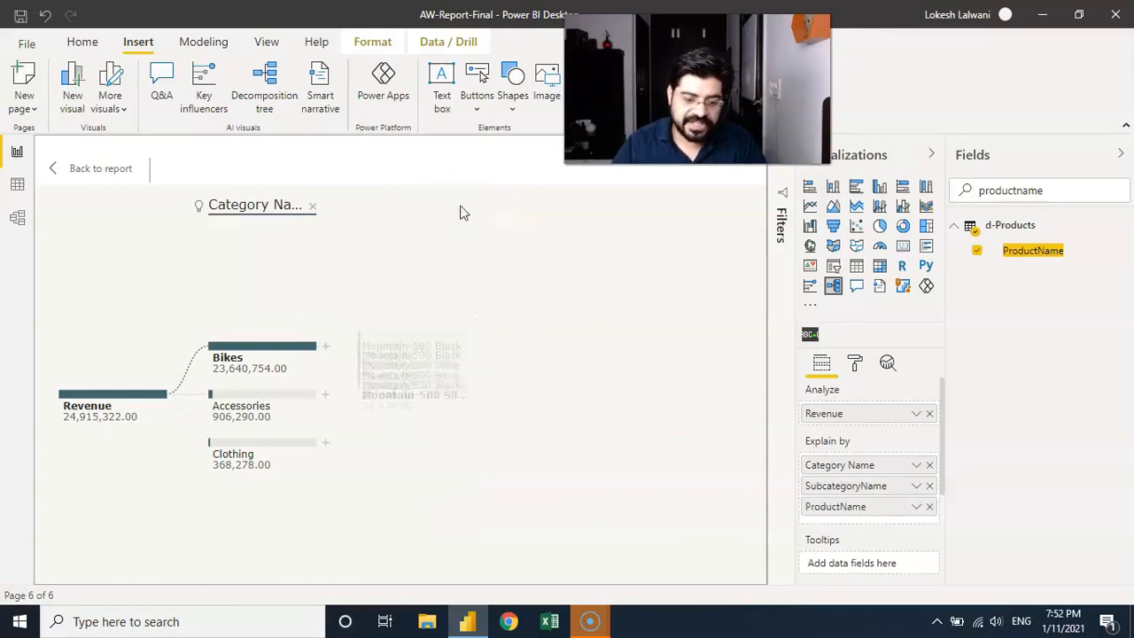
Split the Bikes node by High value, and the Road Bikes node by Low value
{"action": "left_click", "coordinate": [325, 346]}
{"action": "left_click", "coordinate": [352, 350]}
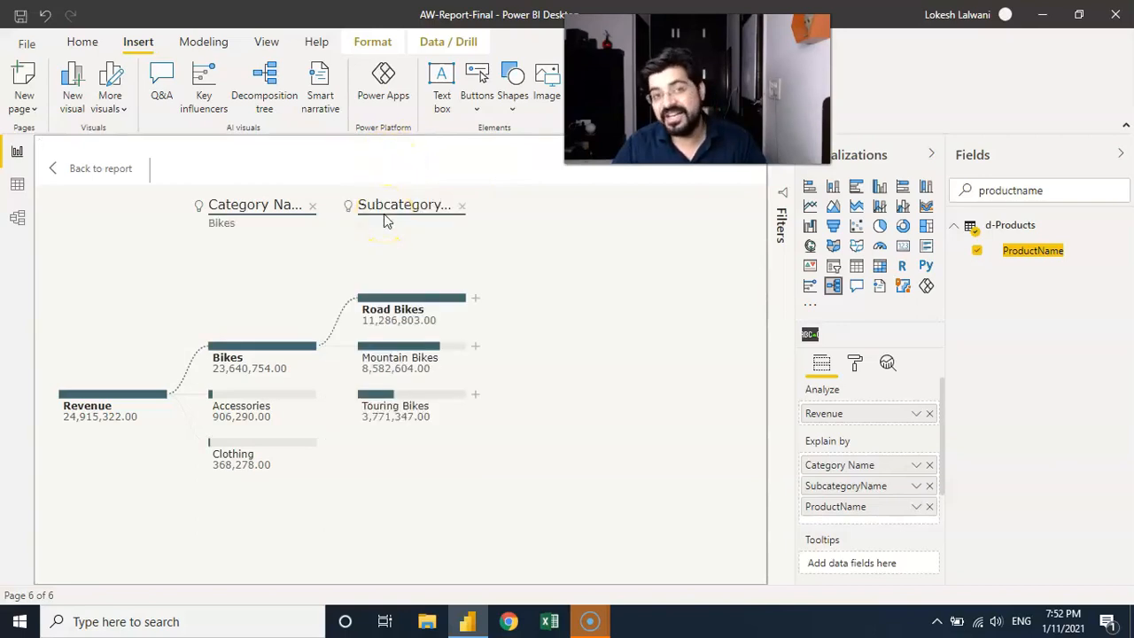
{"action": "left_click", "coordinate": [474, 298]}
{"action": "left_click", "coordinate": [517, 324]}
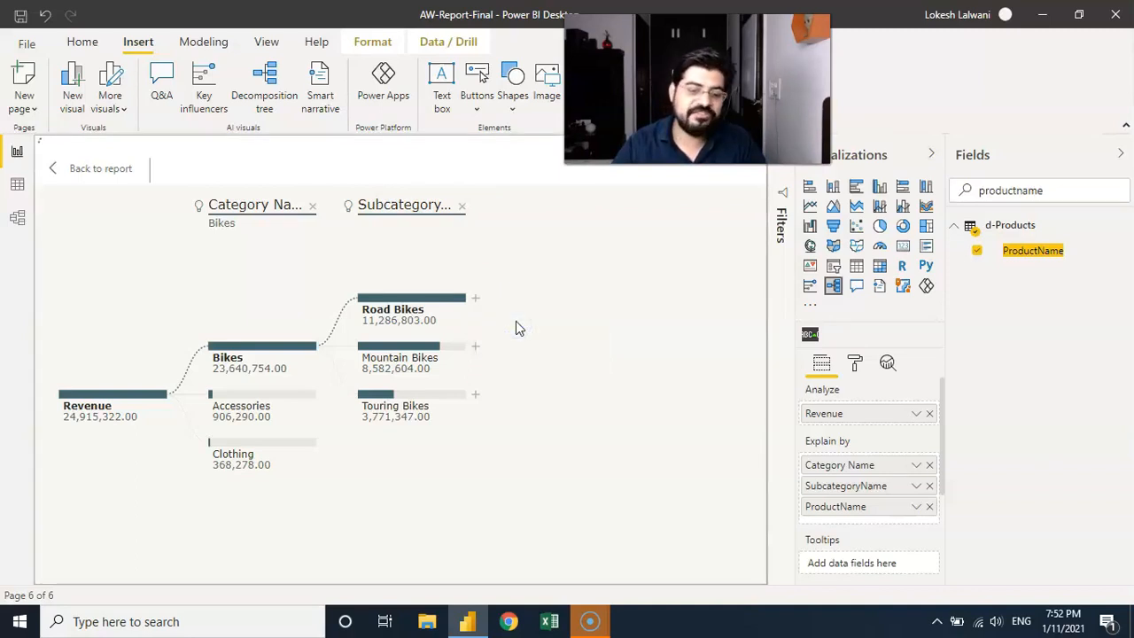